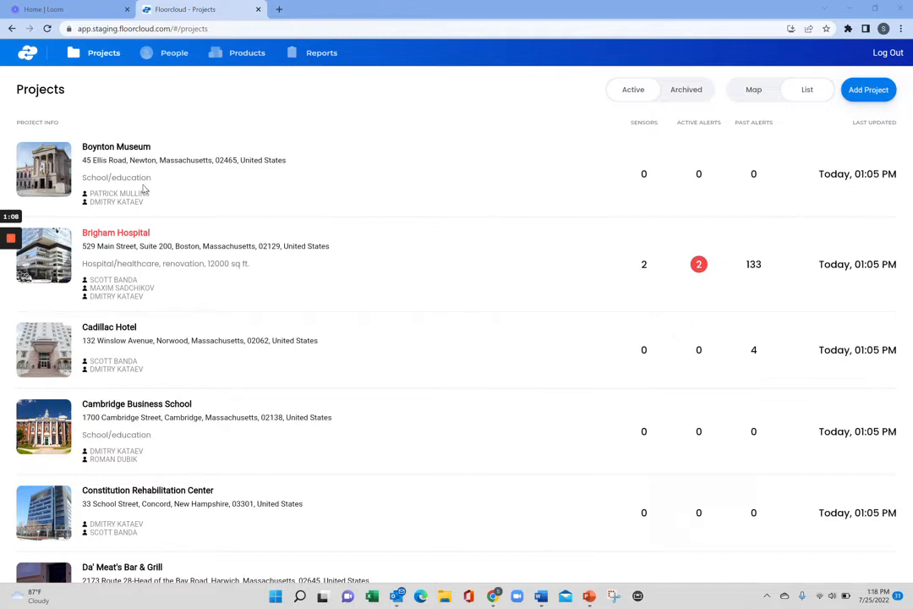
Open the Brigham Hospital project and review the Atlantic conference room sensor's temperature, dew point and humidity readings and the affected products.
left_click(60, 263)
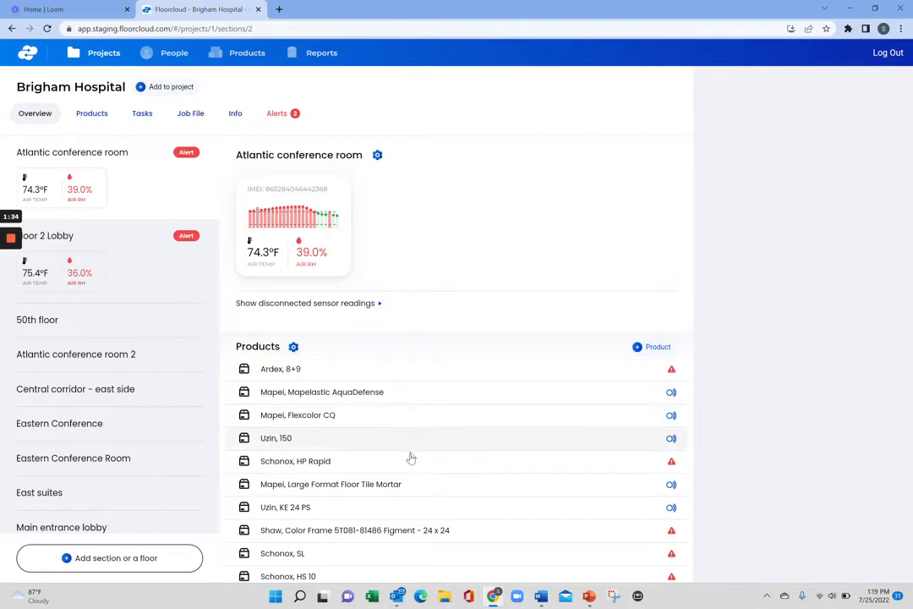
left_click(313, 226)
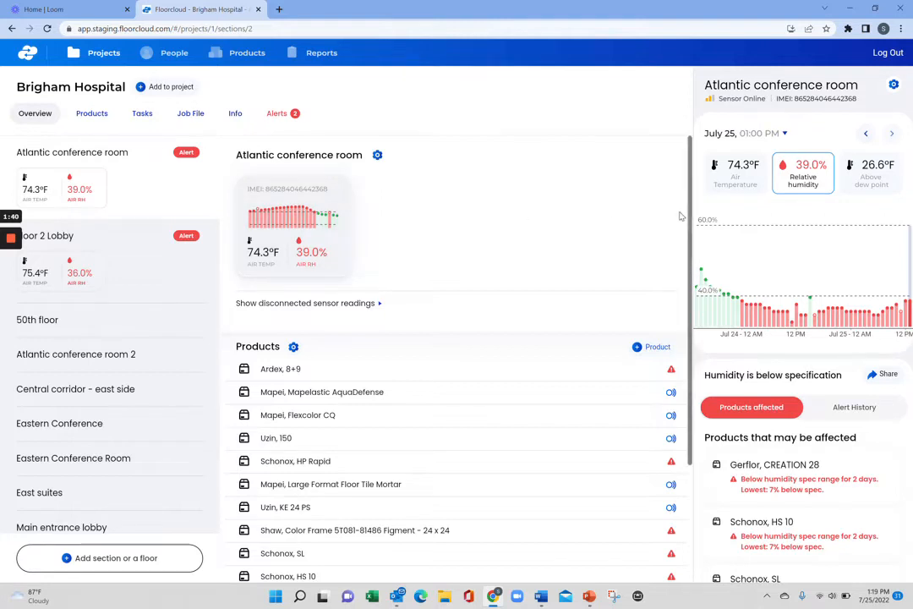
left_click(737, 173)
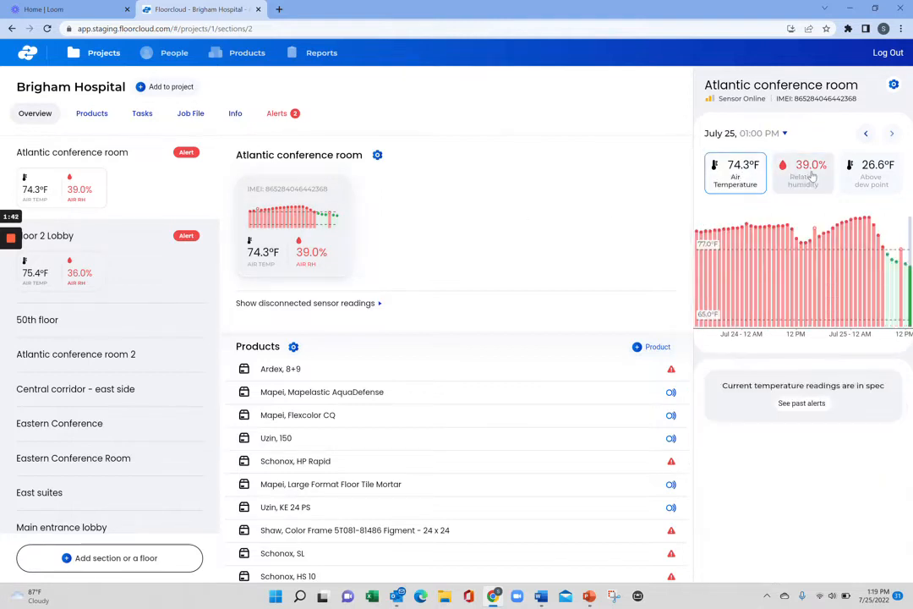
left_click(811, 173)
left_click(873, 180)
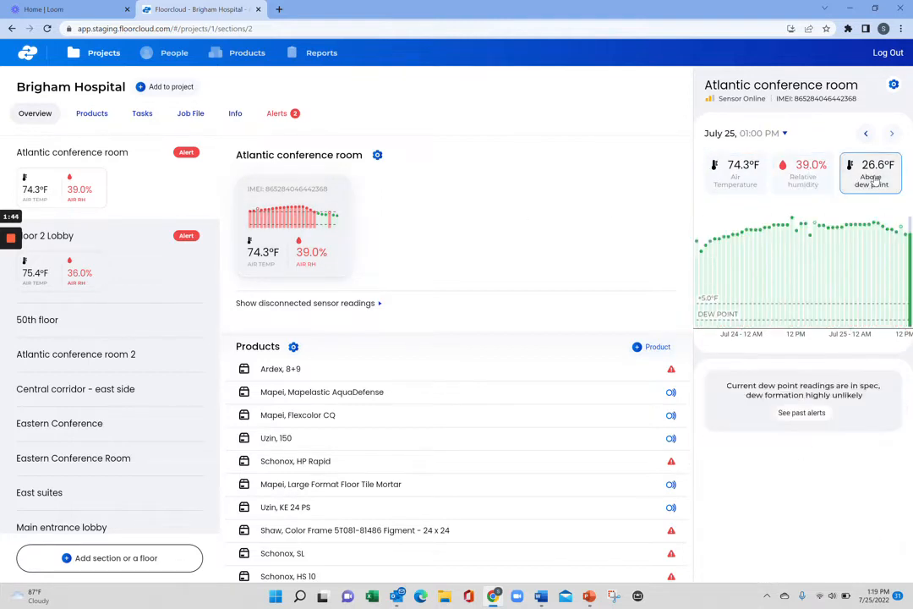
left_click(801, 179)
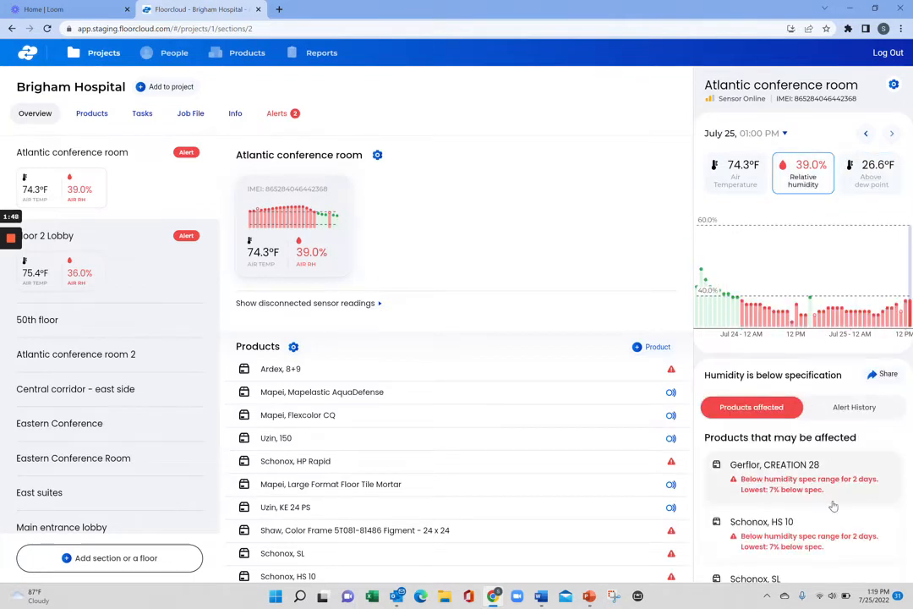
scroll(832, 506, "down", 3)
scroll(833, 506, "up", 2)
scroll(803, 338, "up", 2)
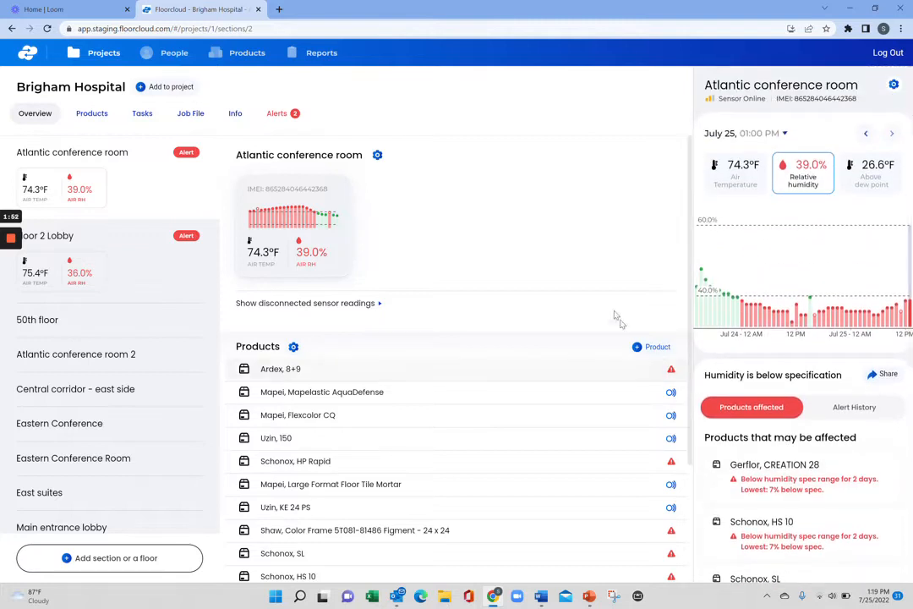
Start a new report of type Weekly report for the Brigham Hospital project.
left_click(319, 53)
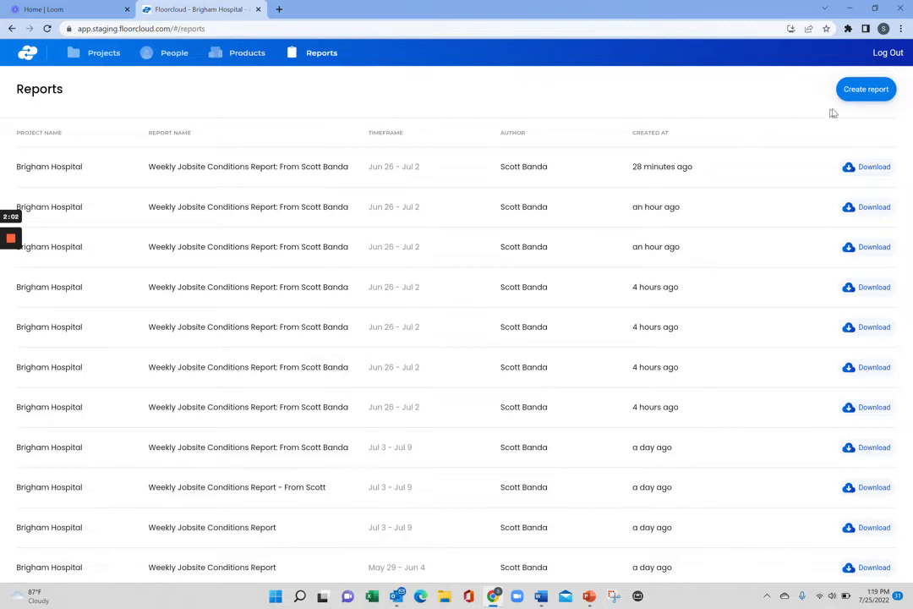
left_click(868, 91)
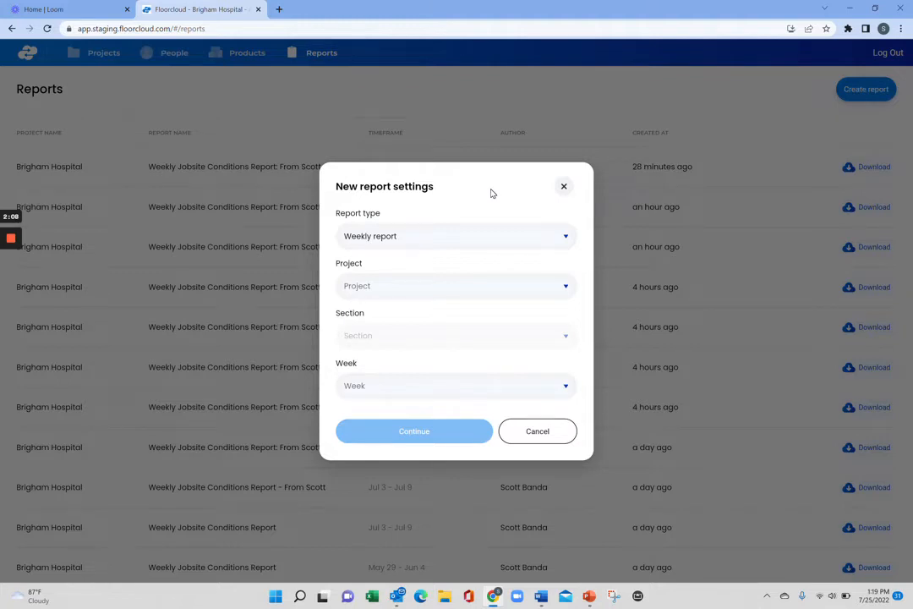
left_click(566, 243)
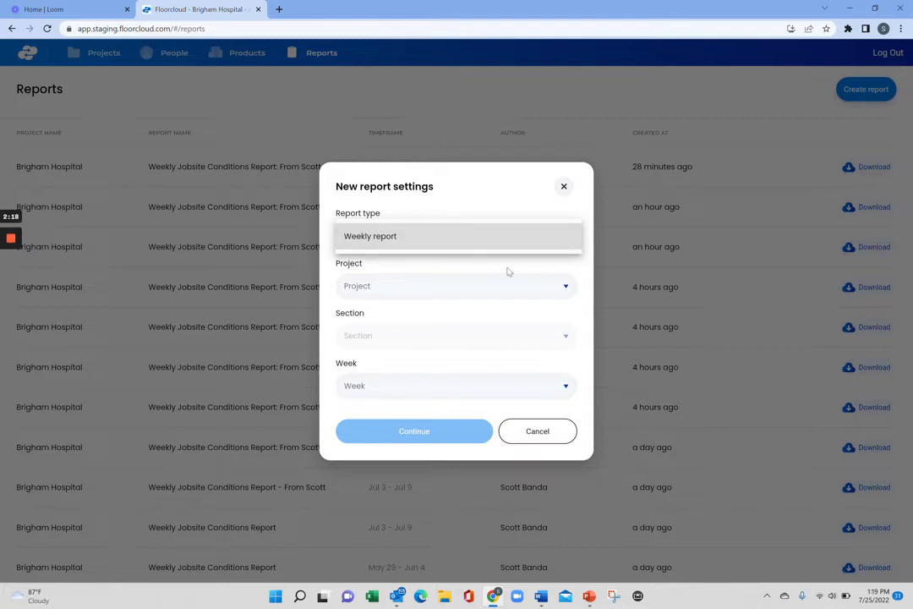
left_click(566, 289)
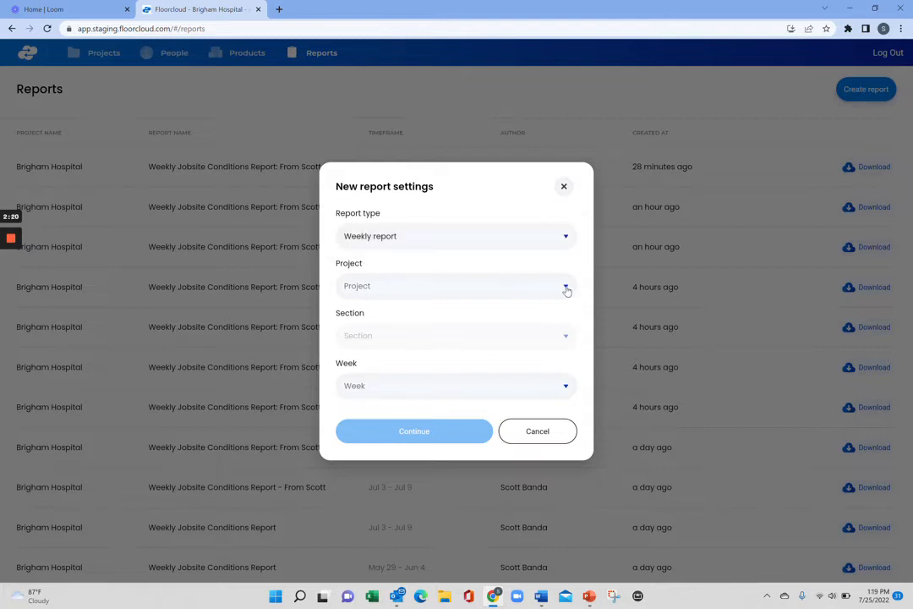
left_click(566, 288)
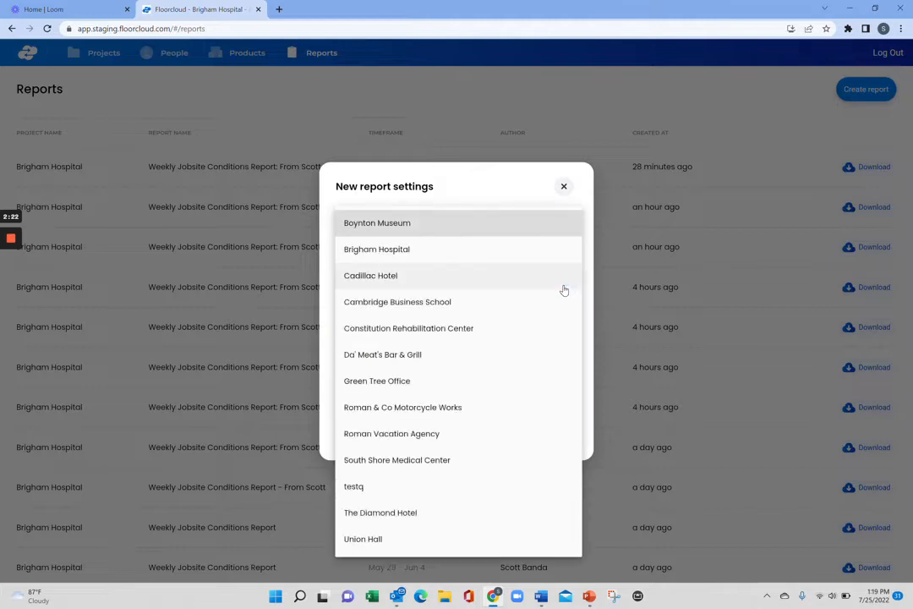
left_click(428, 252)
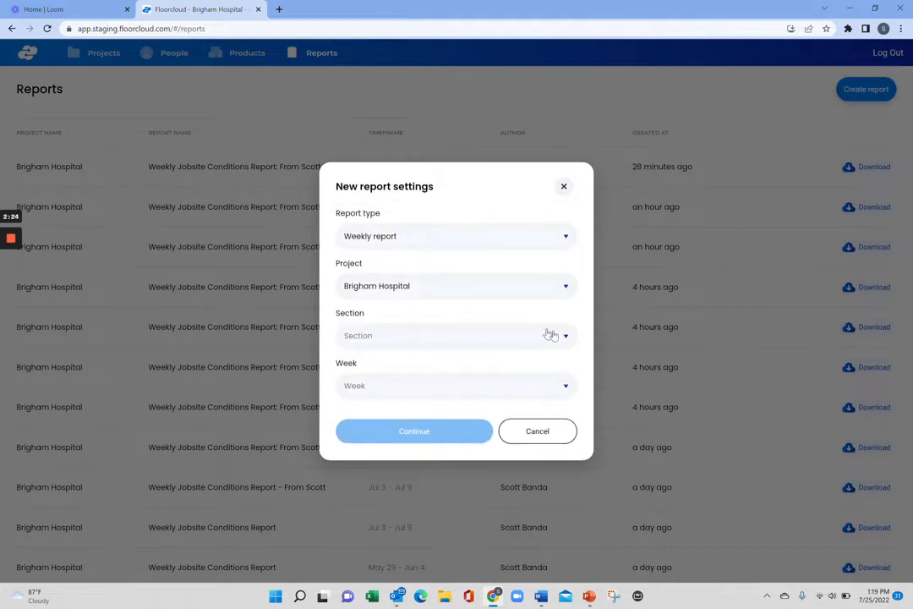
Choose the Floor 2 Lobby section and Week 26: Jun 26 - Jul 2 for the report, and continue to event selection.
left_click(565, 336)
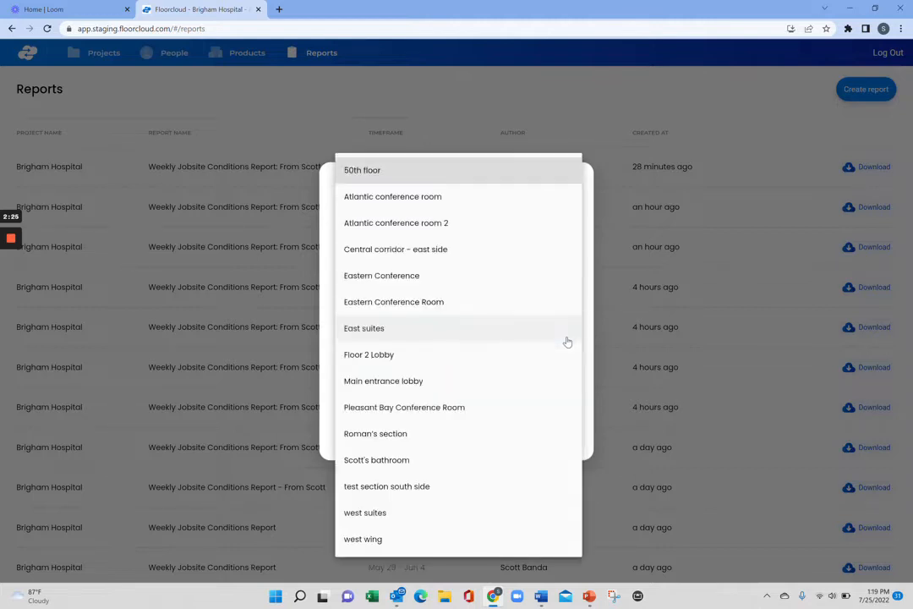
left_click(404, 355)
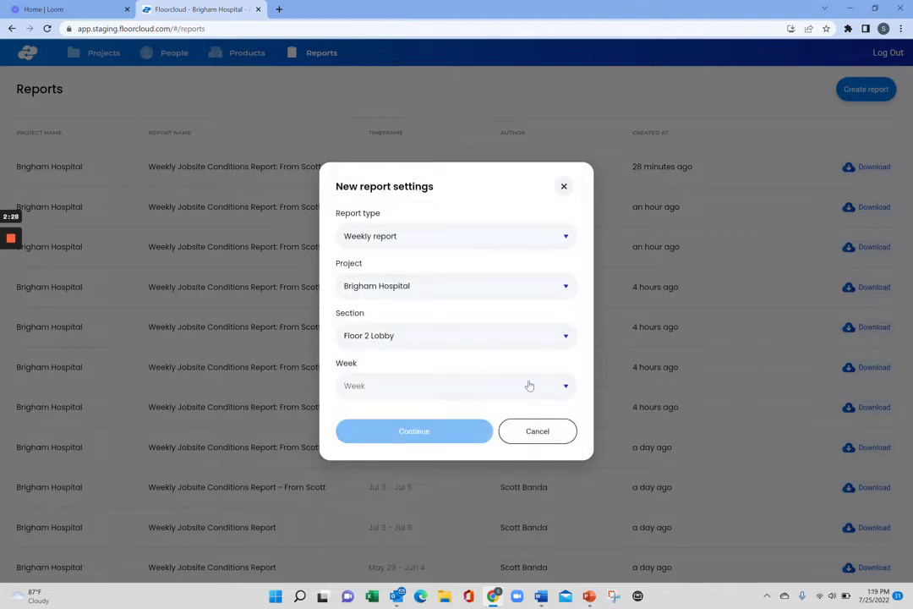
left_click(563, 391)
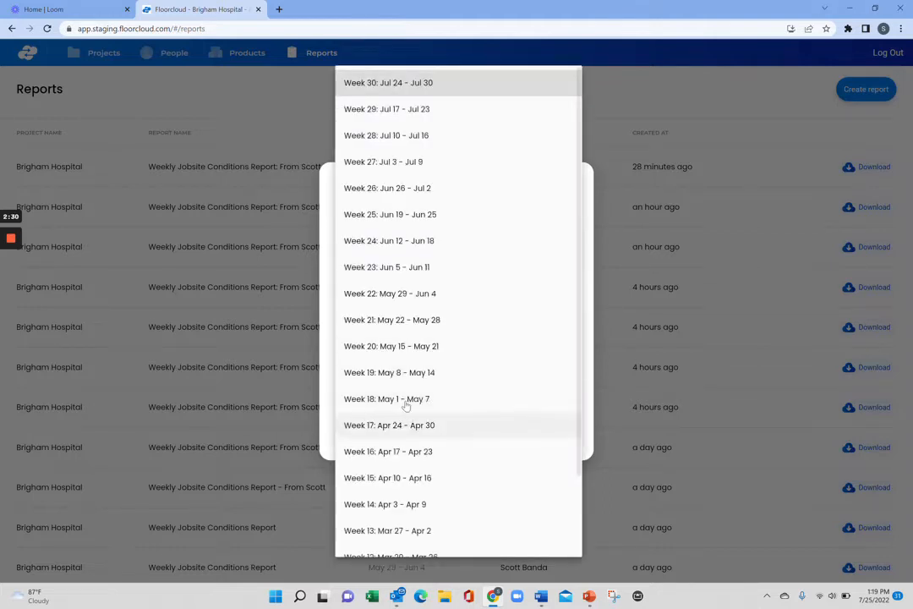
left_click(395, 189)
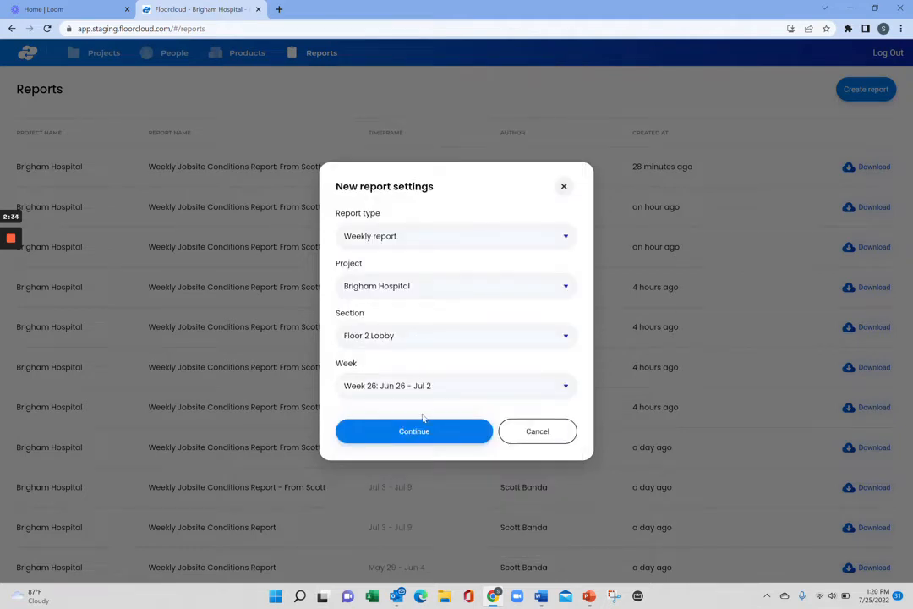
left_click(427, 438)
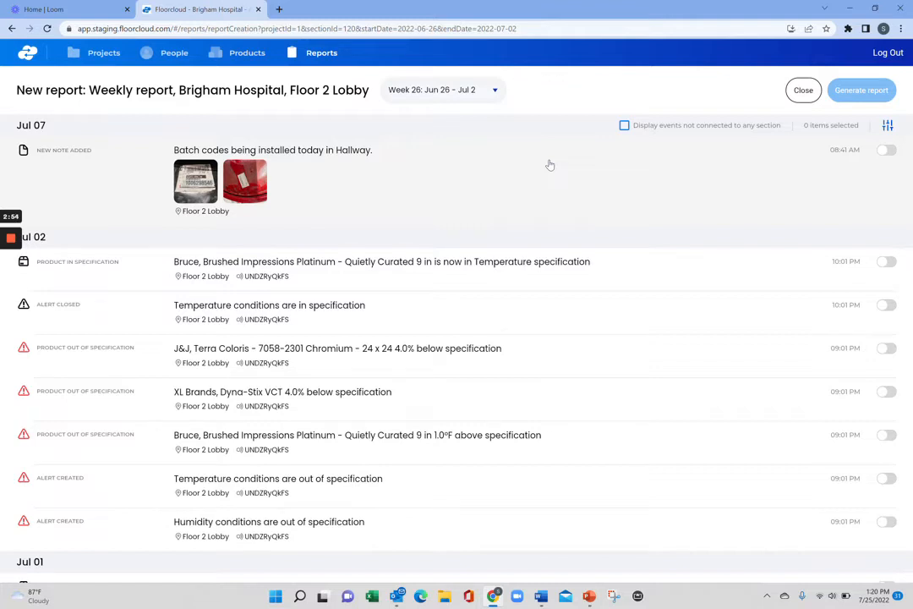
Display events not connected to any section and include both Jul 07 notes, on batch codes and scarifying to CSP 2-3, in the report.
left_click(624, 126)
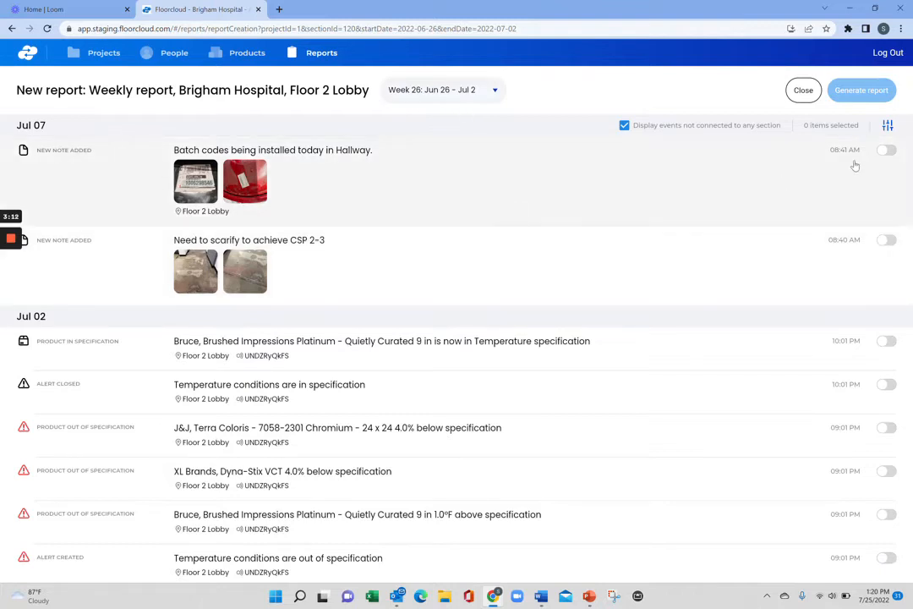
left_click(884, 150)
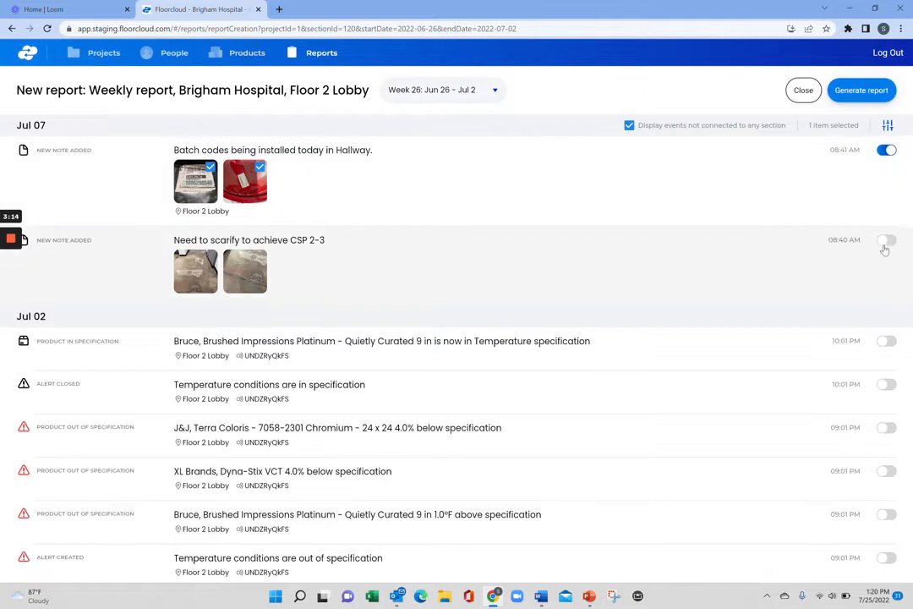
left_click(886, 241)
Include the Jul 02 Bruce in-specification, J&J below-specification and Bruce above-specification events, plus the Jul 01 J&J Humidity event.
left_click(885, 342)
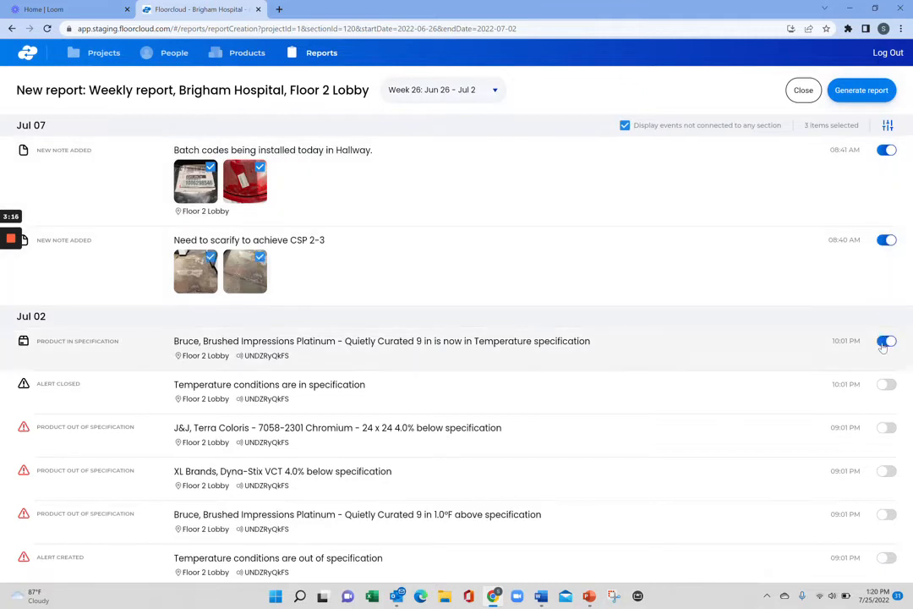
left_click(884, 431)
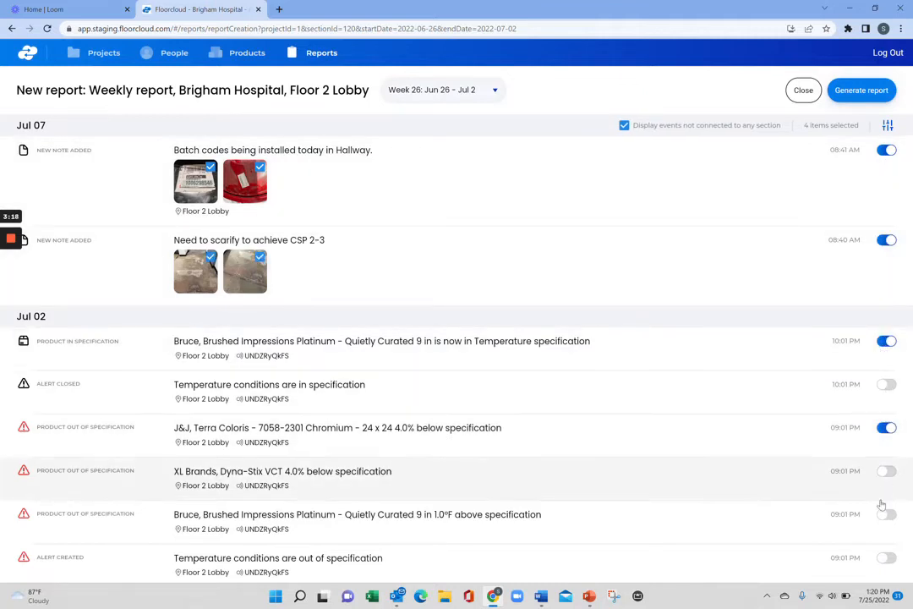
left_click(884, 517)
scroll(884, 520, "down", 3)
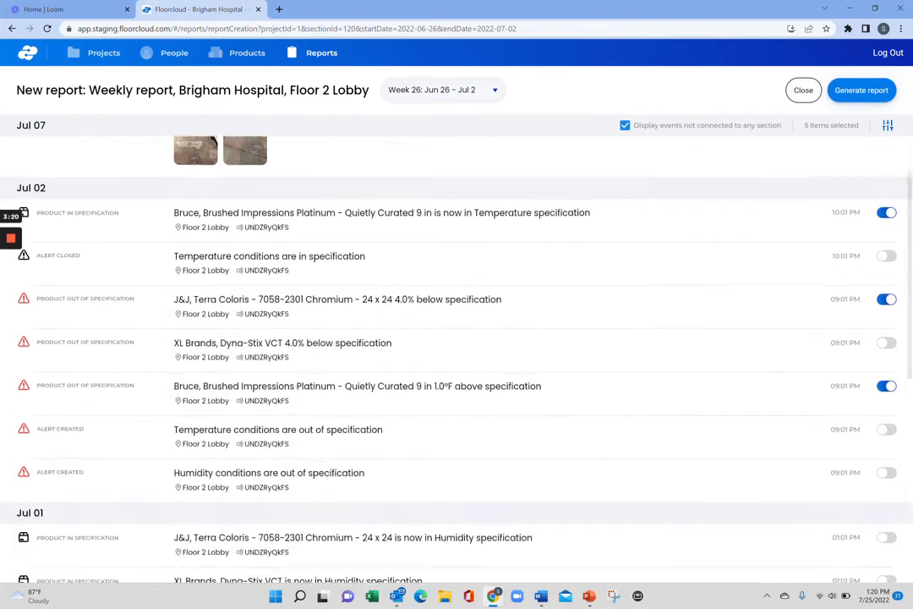
left_click(885, 473)
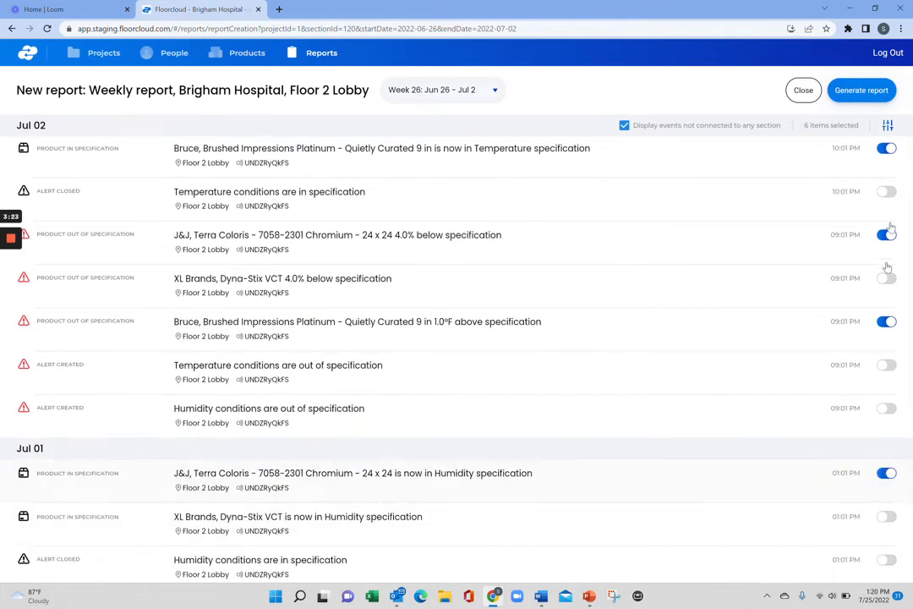
Proceed to the report settings and extend the report name with ": From" and the author's full name.
left_click(870, 90)
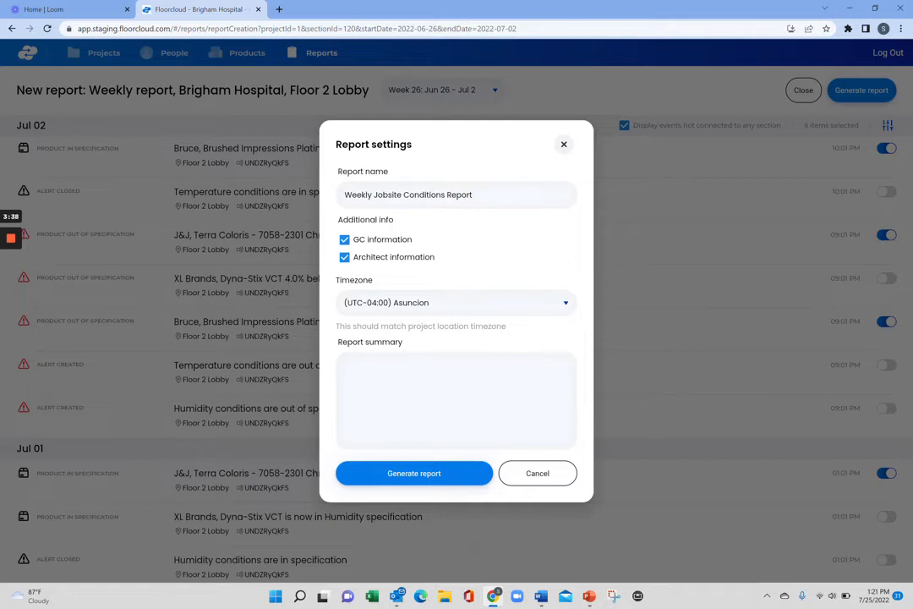
type(": From Scott Banda")
left_click(344, 240)
left_click(344, 243)
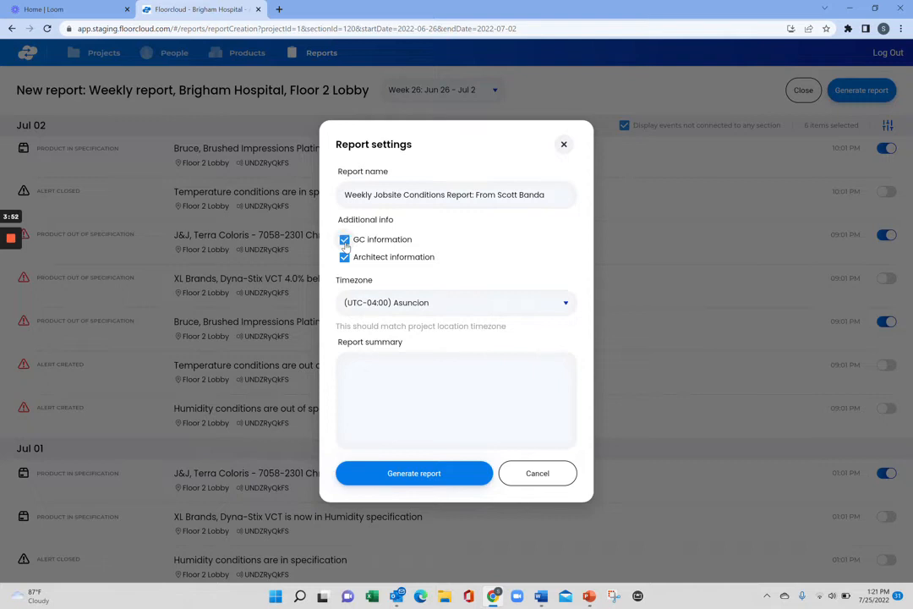
left_click(346, 242)
left_click(344, 241)
Generate the report with timezone (UTC-04:00) Eastern Daylight Time (US & Canada) and the summary "Here is the weekly update report.".
left_click(566, 306)
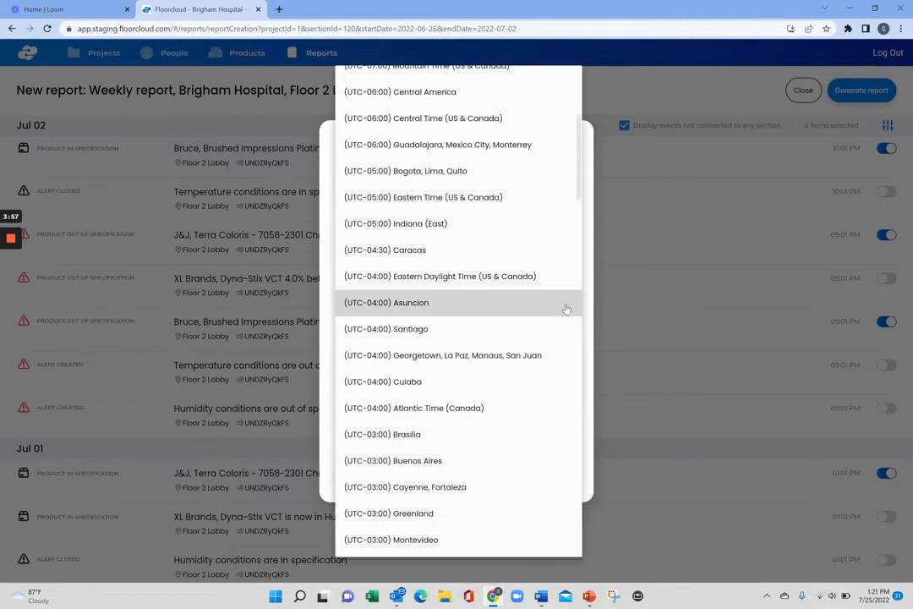
left_click(473, 277)
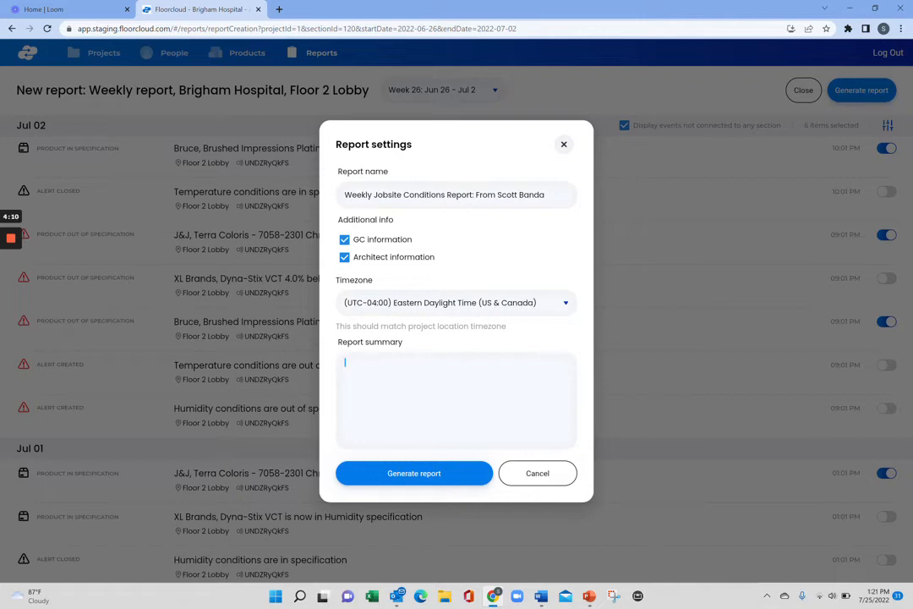
type("Here is the weekly upda")
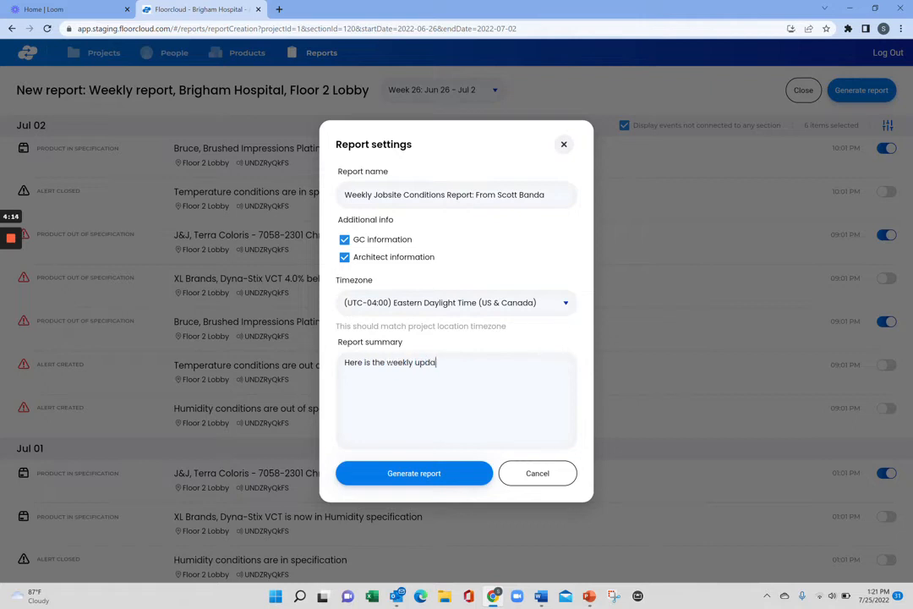
type("te report.")
left_click(362, 477)
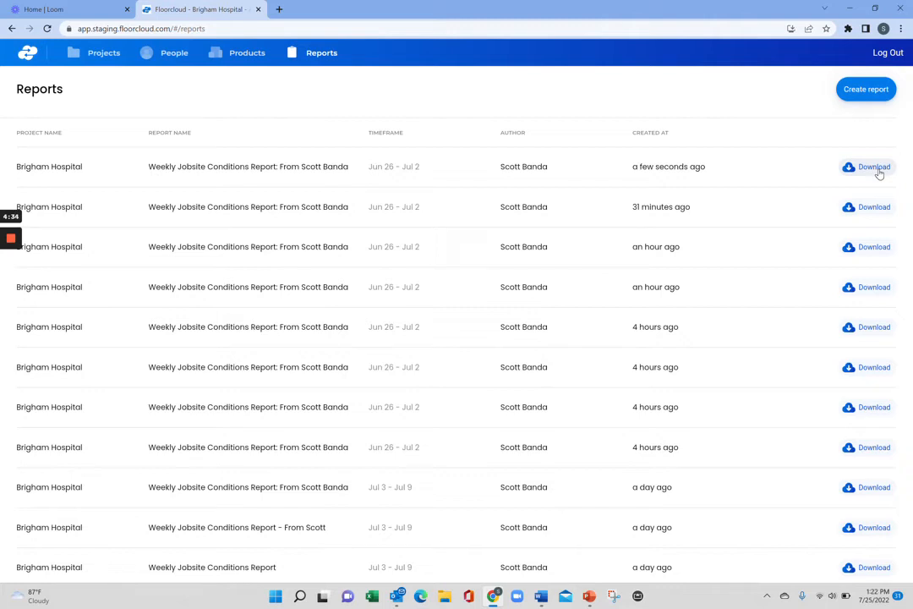
Download the newest Brigham Hospital weekly report and open the downloaded PDF.
left_click(876, 169)
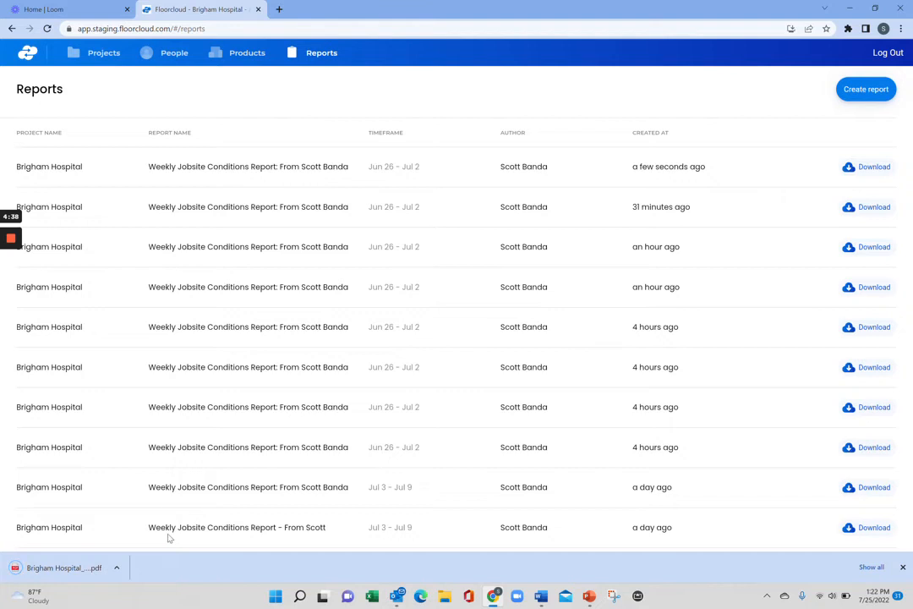
left_click(118, 569)
left_click(147, 483)
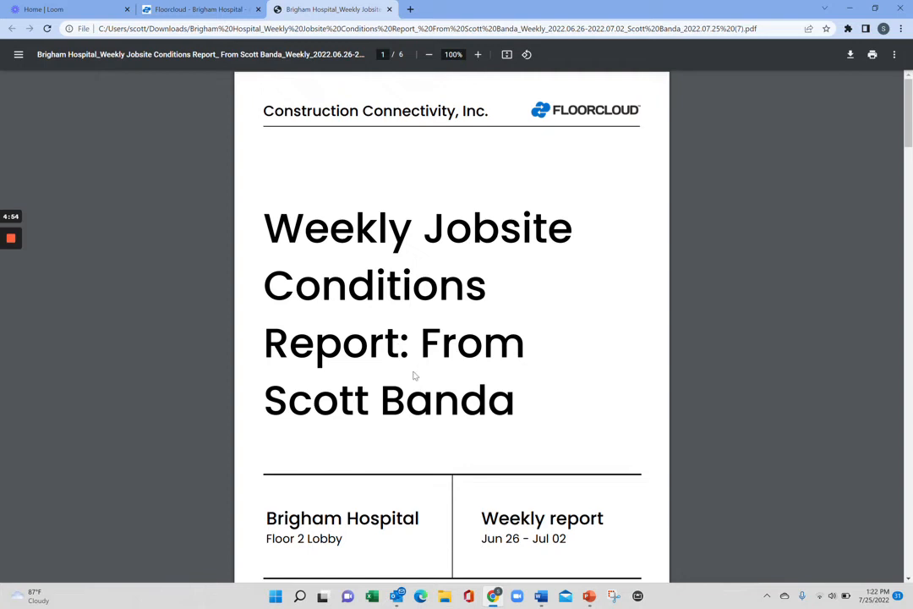
Review the PDF report's cover details, including project, period, GC and architect, and the description page with the weekly summary.
scroll(510, 407, "down", 3)
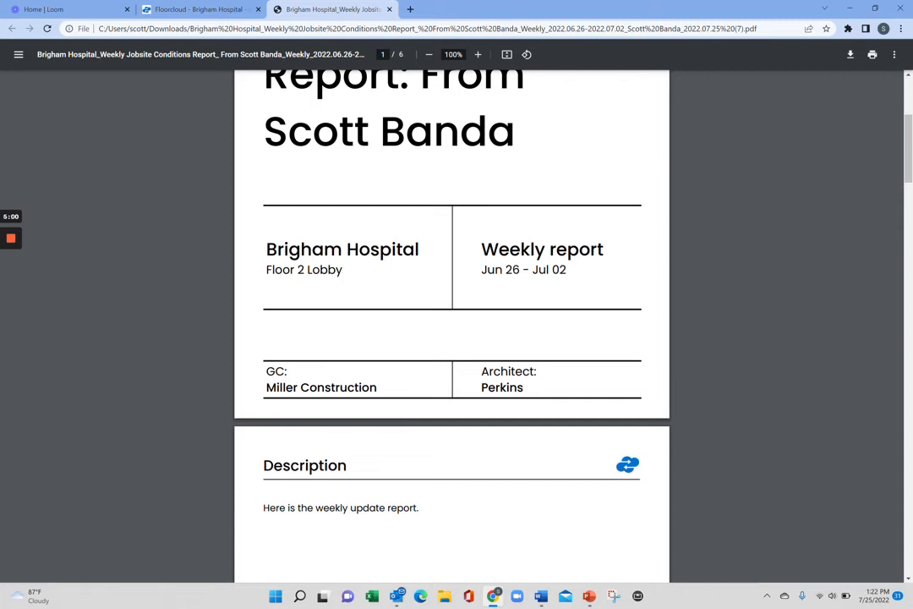
scroll(451, 338, "down", 3)
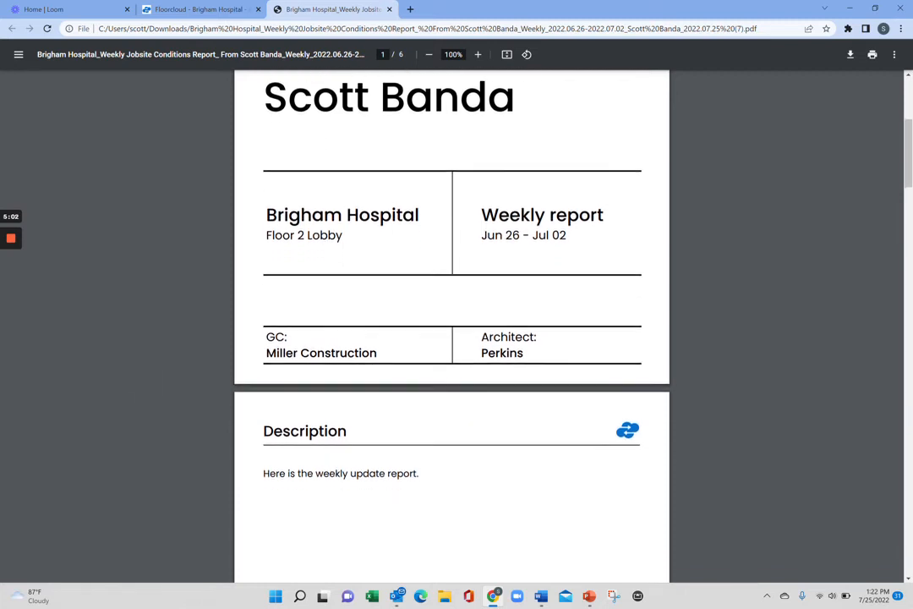
scroll(452, 338, "down", 1)
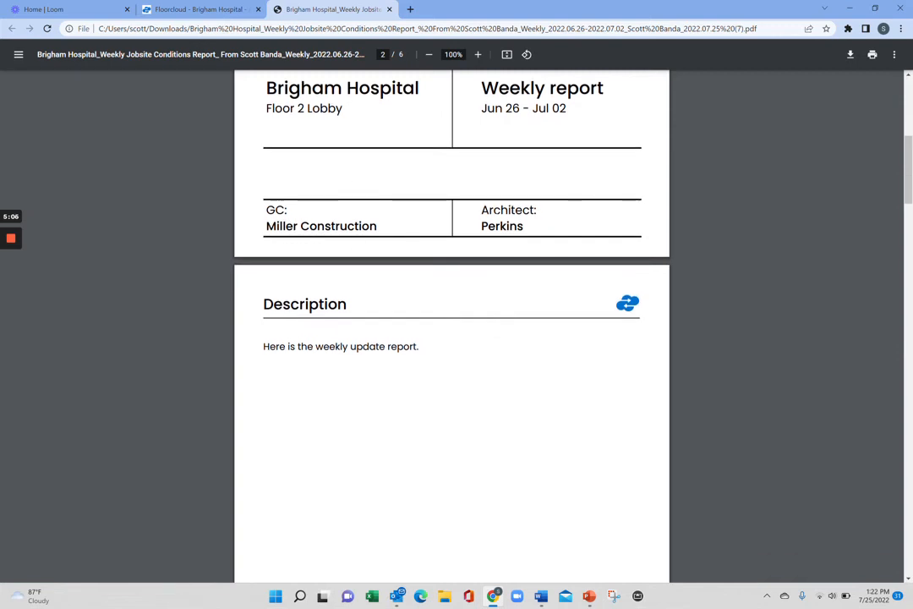
scroll(471, 409, "down", 4)
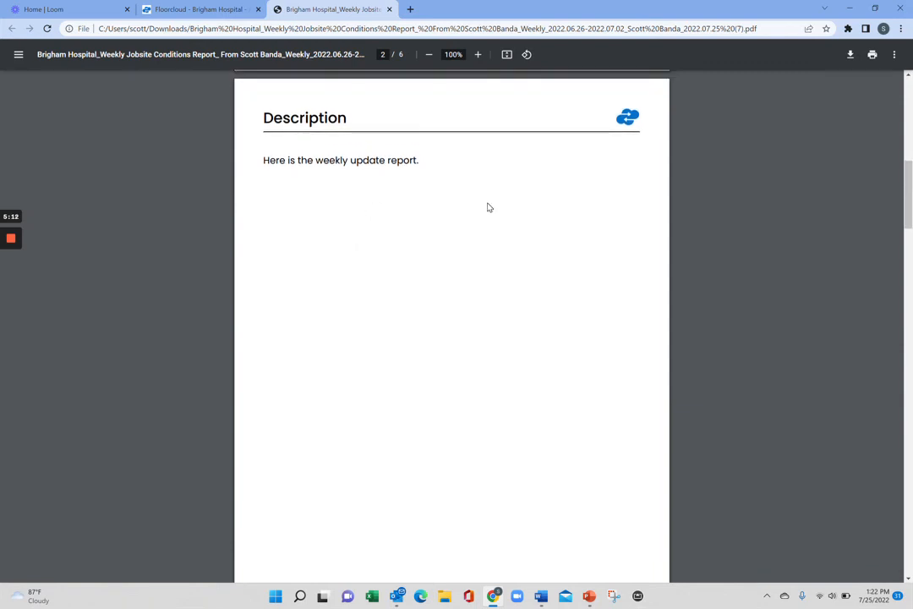
Examine the sensor page's ambient temperature, ambient humidity and dew point proximity charts and the Products and conditions list.
scroll(488, 207, "down", 4)
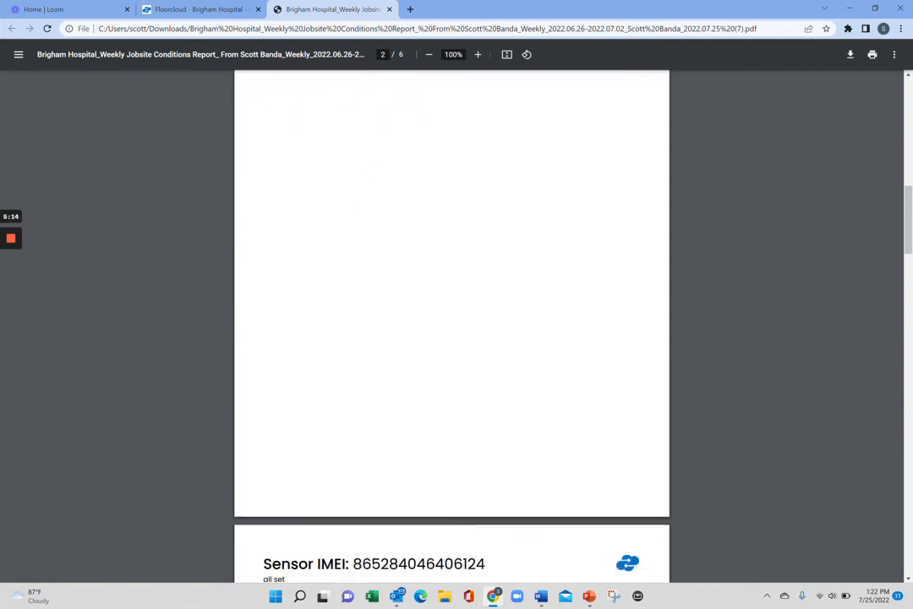
scroll(452, 325, "down", 6)
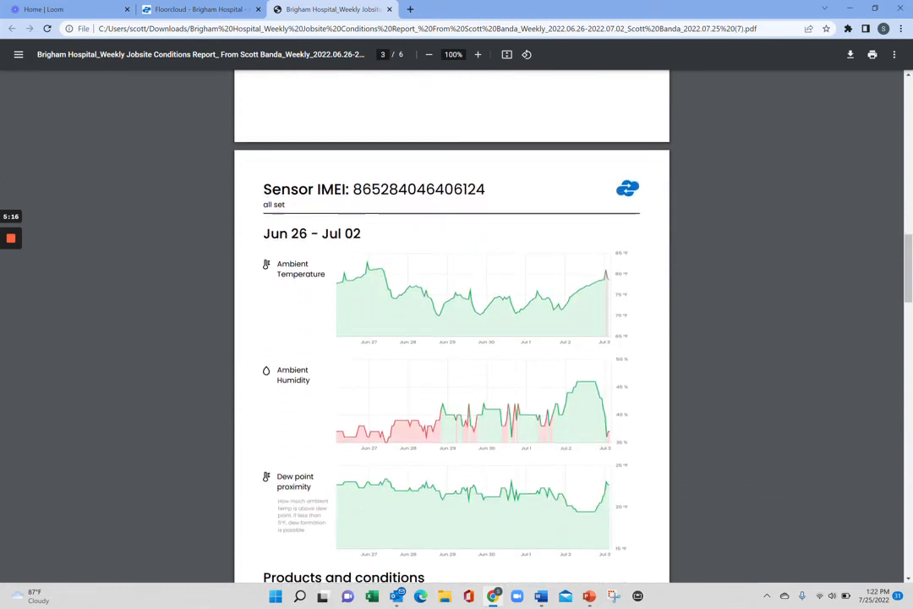
scroll(451, 325, "down", 2)
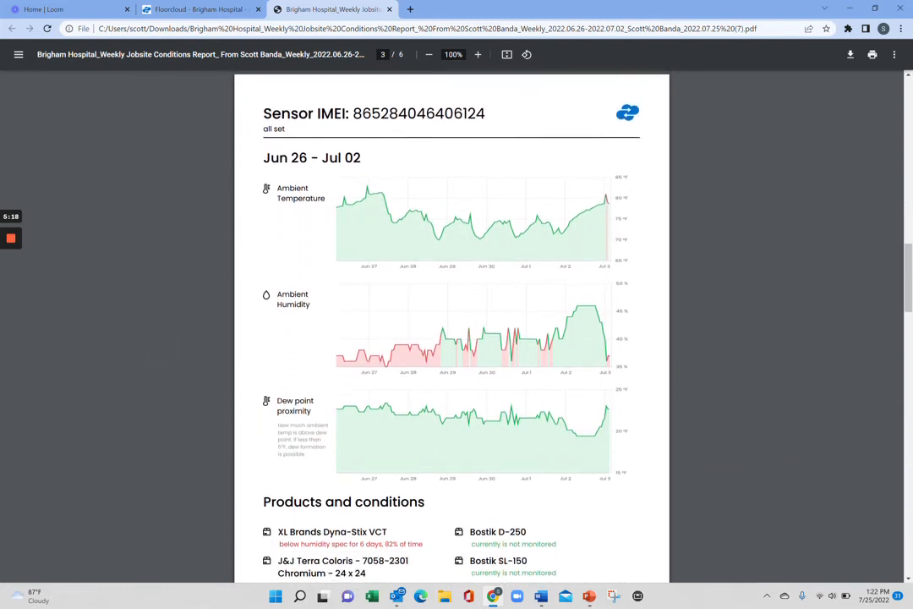
scroll(451, 325, "down", 1)
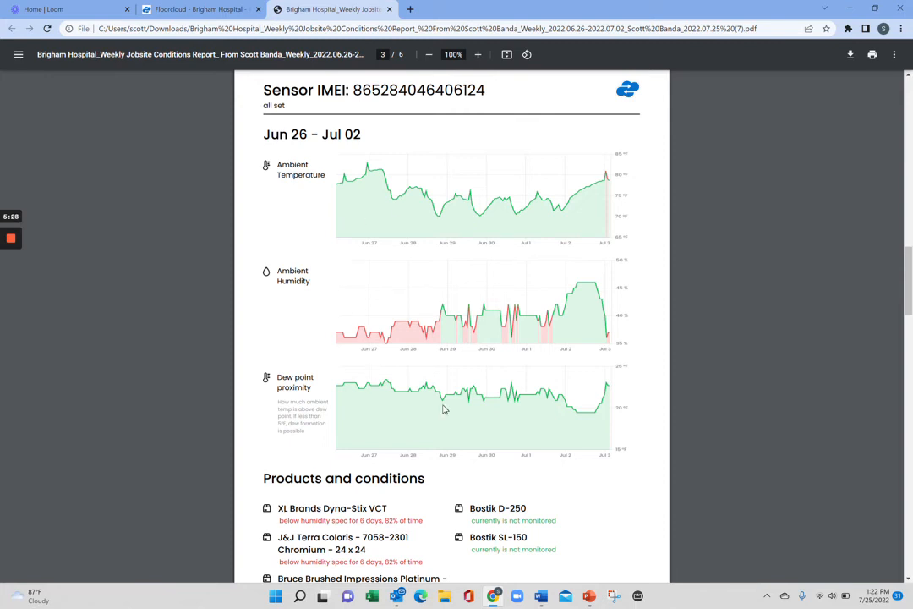
scroll(376, 346, "down", 3)
scroll(376, 345, "down", 4)
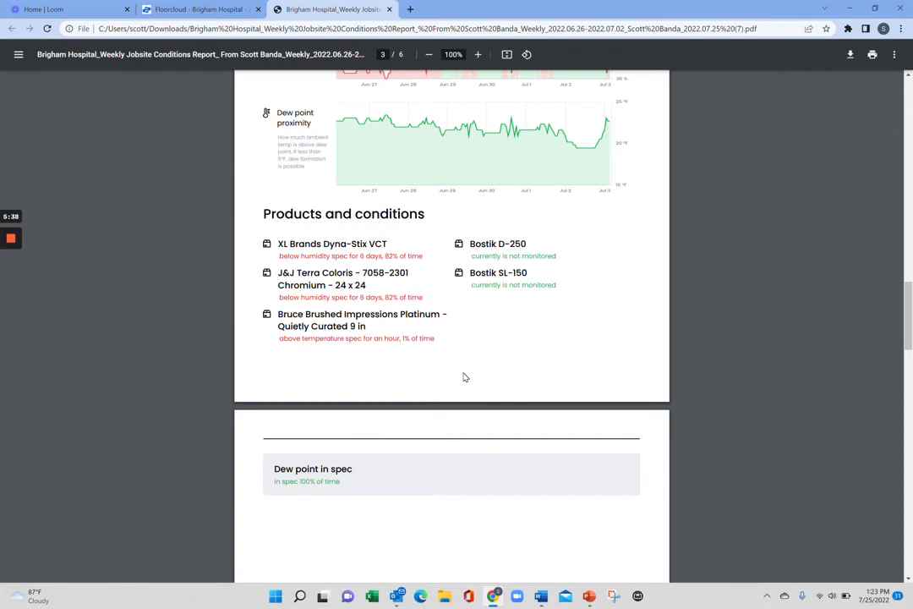
scroll(463, 376, "down", 1)
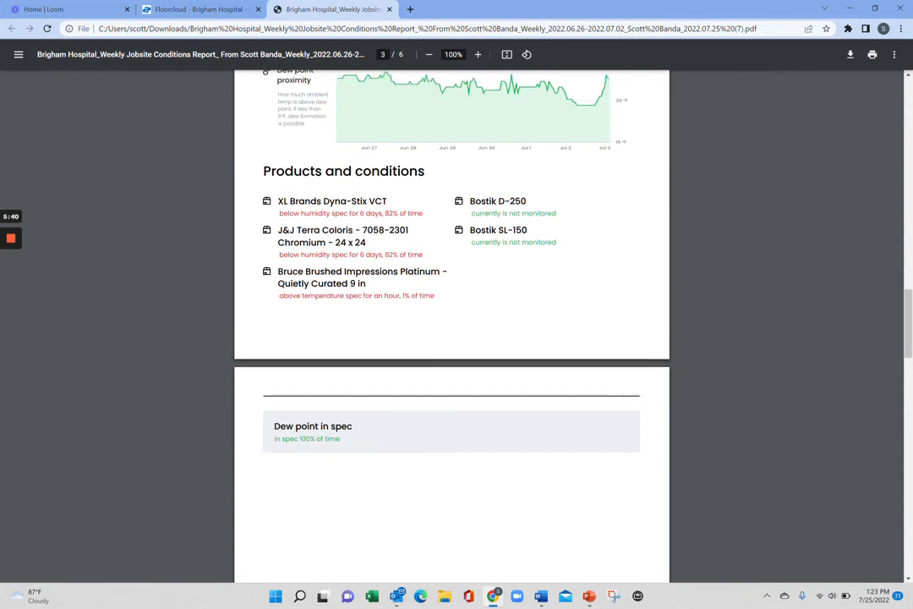
Examine the dated event log in the Report section, including the Jun 30 notes with photos and the Jul 01 product specification events.
scroll(463, 376, "down", 10)
scroll(451, 326, "down", 7)
scroll(128, 174, "down", 1)
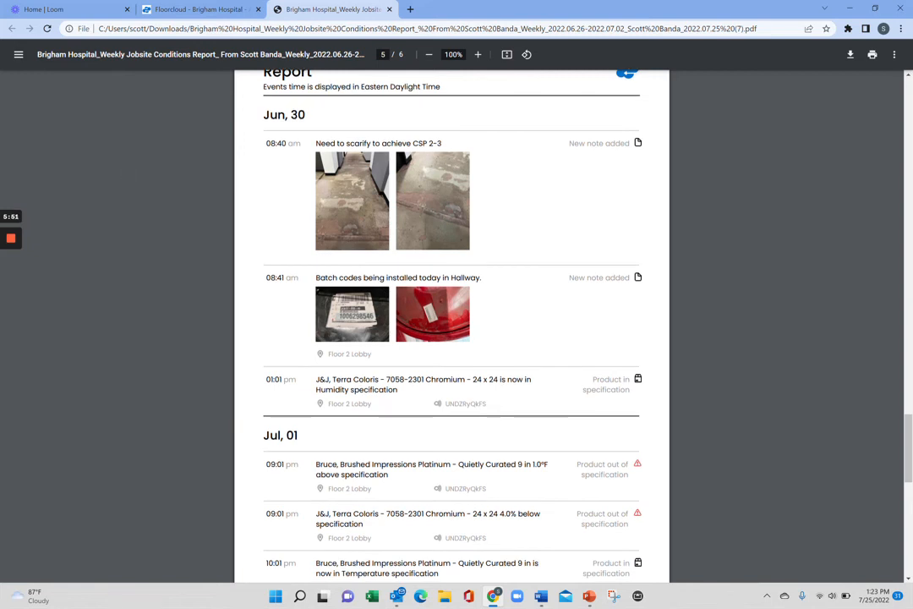
scroll(451, 321, "down", 1)
scroll(451, 321, "down", 2)
scroll(452, 321, "up", 2)
scroll(452, 321, "up", 1)
scroll(452, 322, "up", 1)
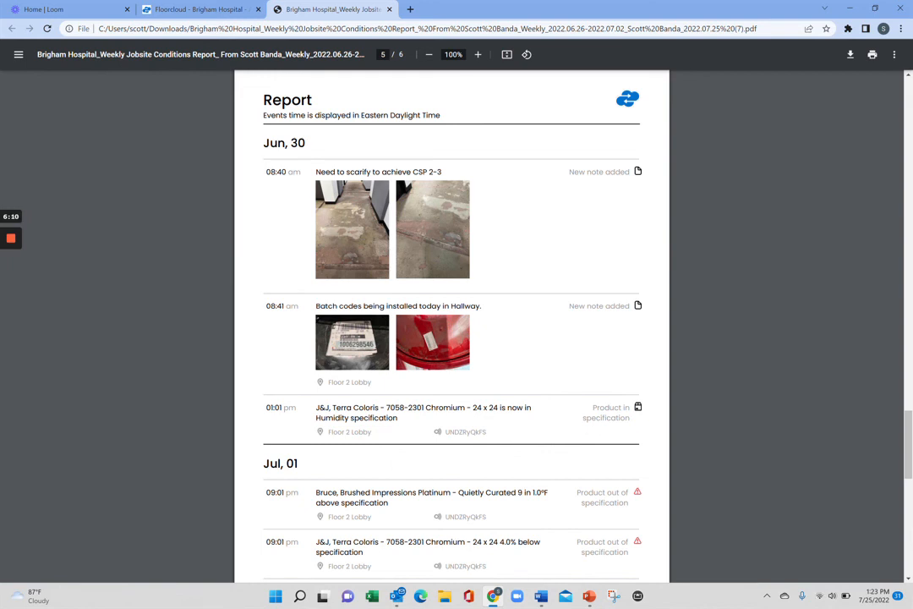
scroll(452, 338, "down", 3)
Return through the report's pages to the cover page of the PDF.
scroll(451, 338, "up", 7)
scroll(451, 338, "up", 8)
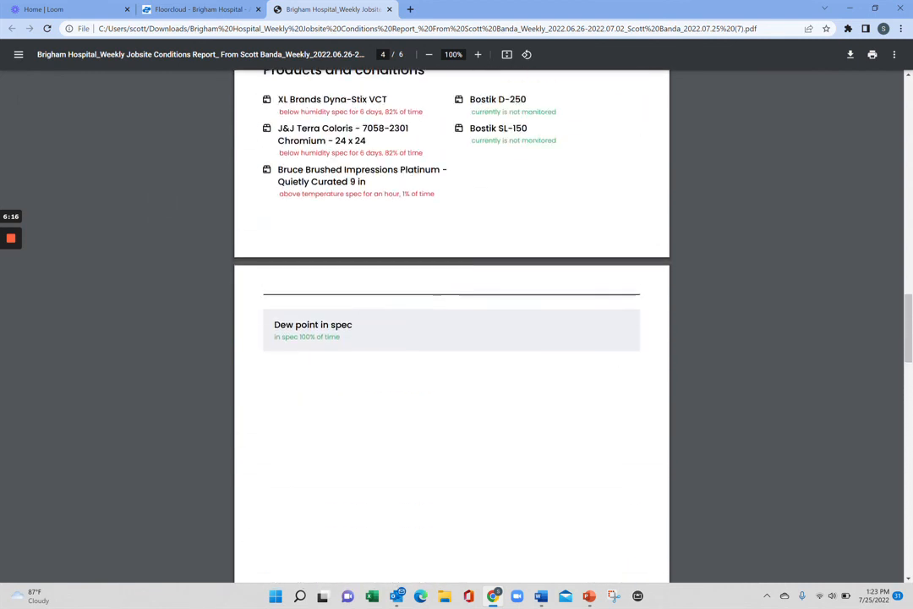
scroll(451, 338, "up", 8)
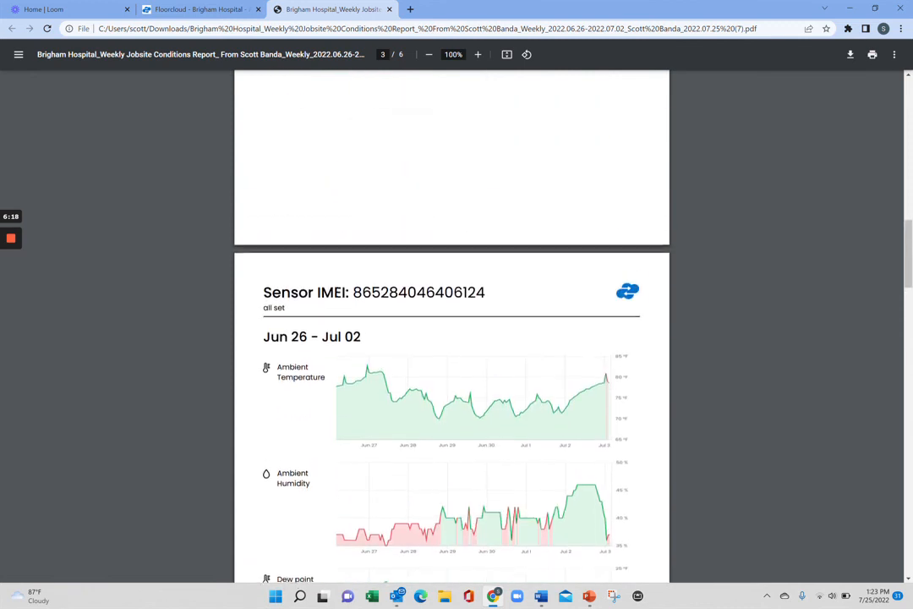
scroll(452, 338, "up", 4)
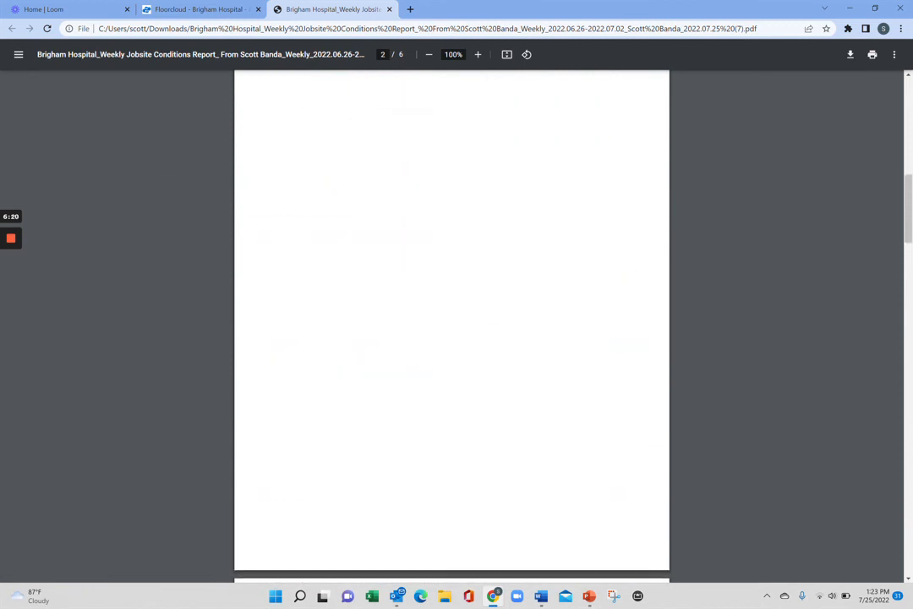
scroll(452, 338, "up", 10)
scroll(451, 338, "up", 3)
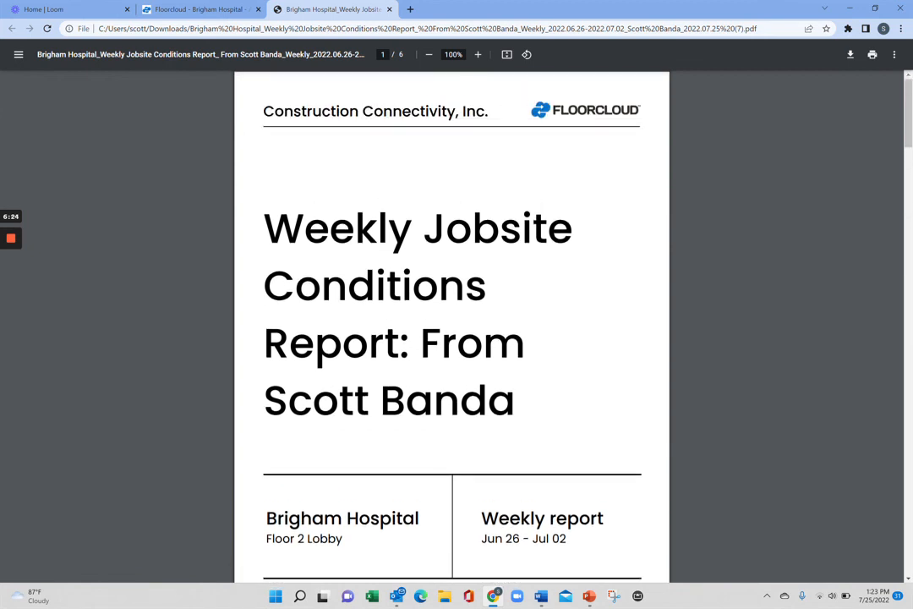